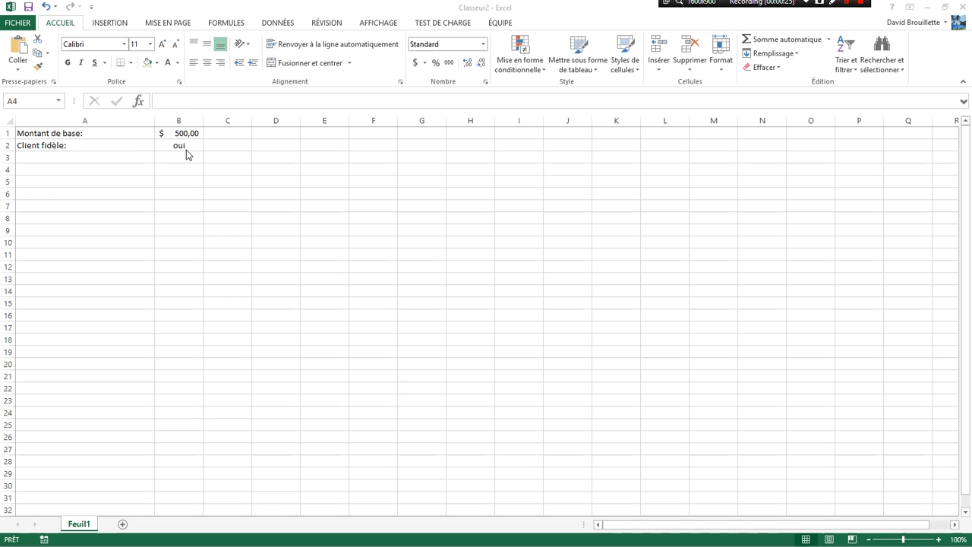
Enter the label "Montant du rabais:" in cell A4
{"action": "left_click", "coordinate": [114, 172]}
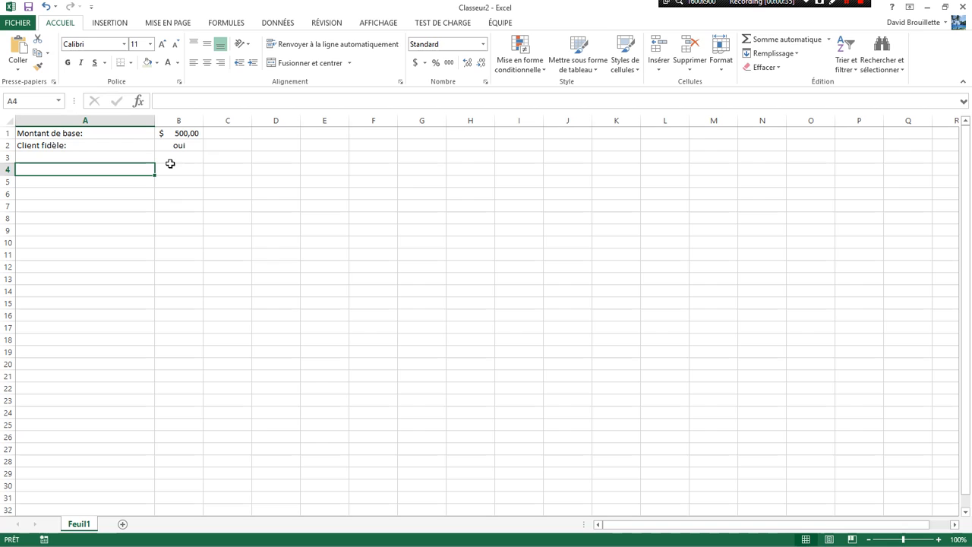
{"action": "type", "text": "Mon"}
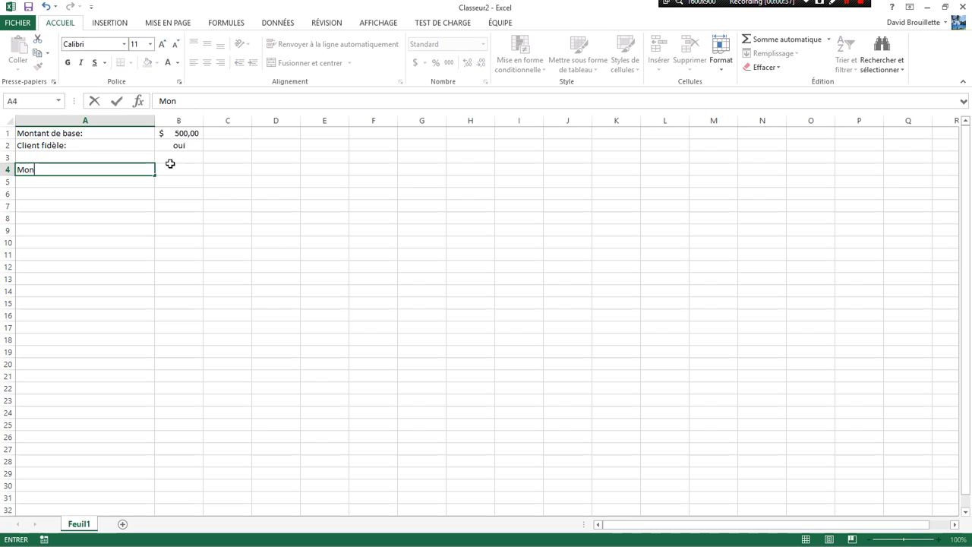
{"action": "type", "text": "tant du rabais"}
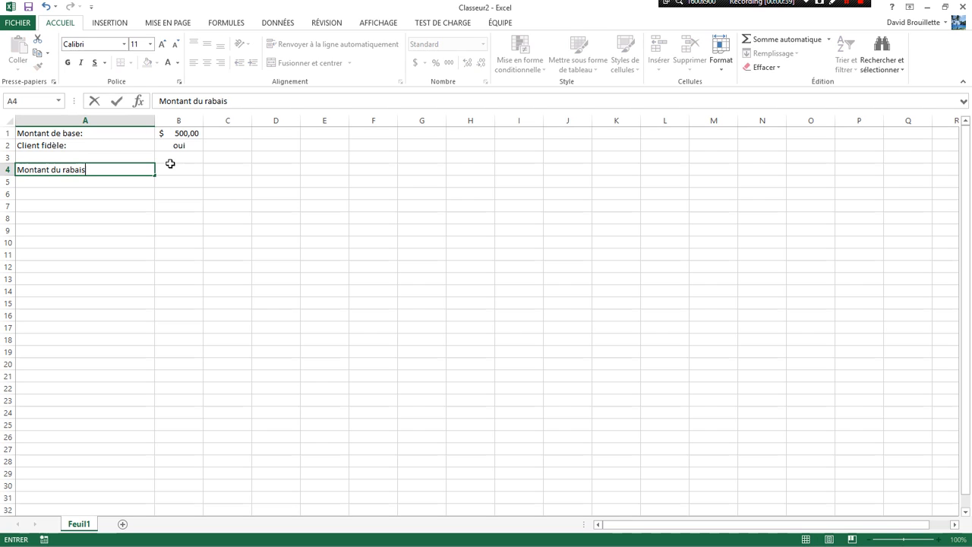
{"action": "type", "text": ":"}
Start an SI formula in cell B4 with the logical test B1>=500
{"action": "left_click", "coordinate": [170, 164]}
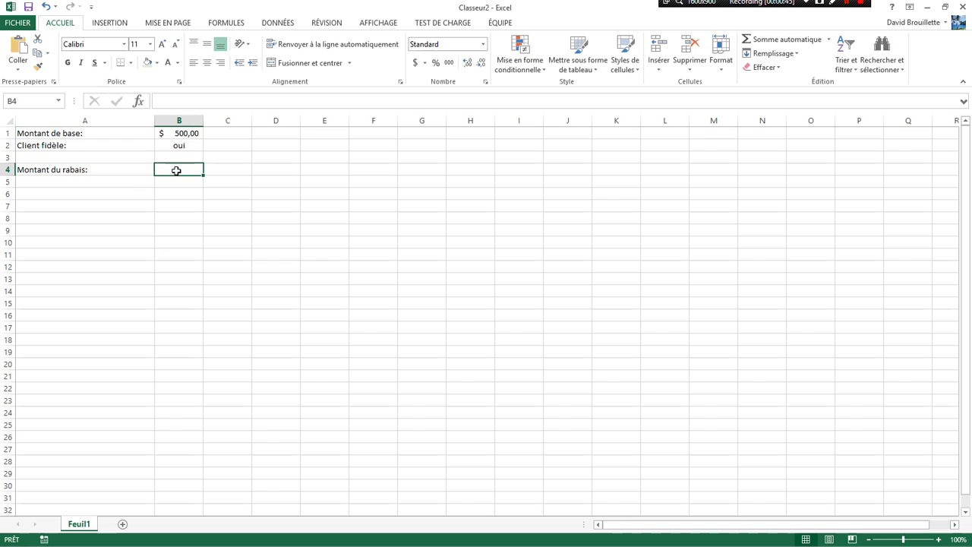
{"action": "type", "text": "="}
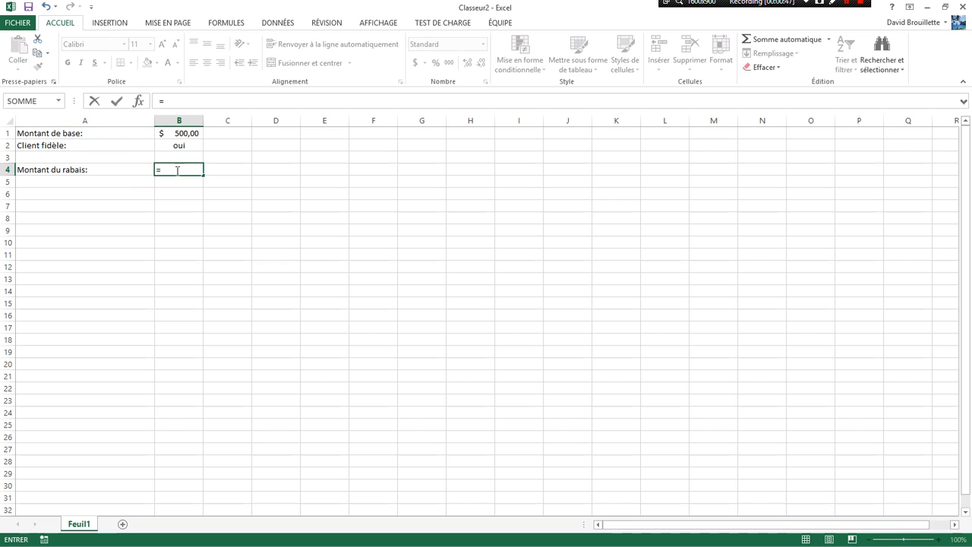
{"action": "type", "text": "SI("}
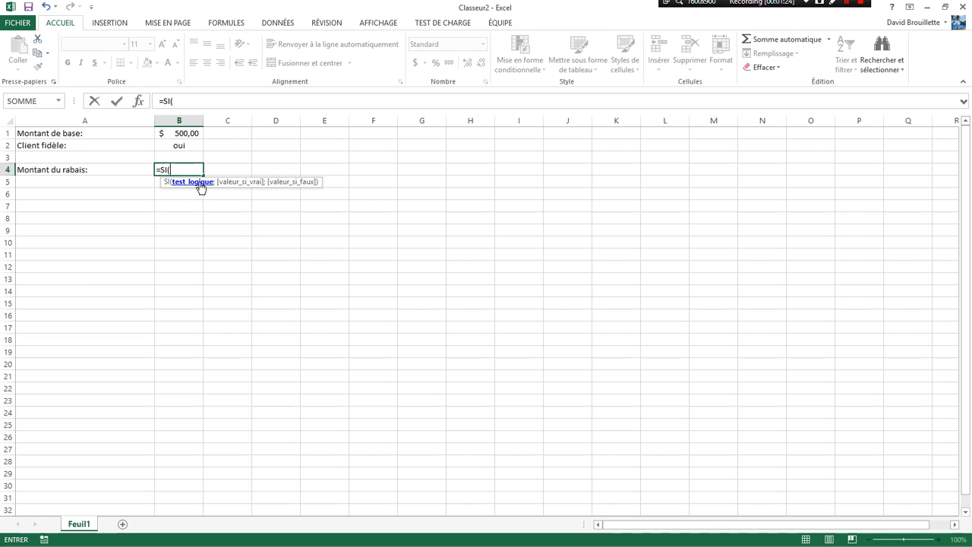
{"action": "left_click", "coordinate": [181, 132]}
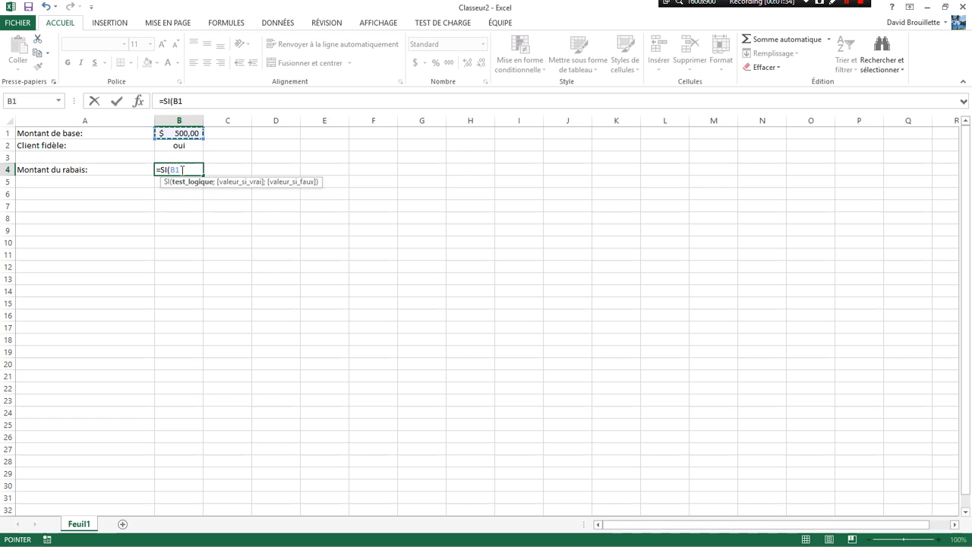
{"action": "type", "text": "À"}
{"action": "key", "text": "BackSpace"}
{"action": "type", "text": ">=5-"}
{"action": "key", "text": "BackSpace"}
{"action": "type", "text": "00"}
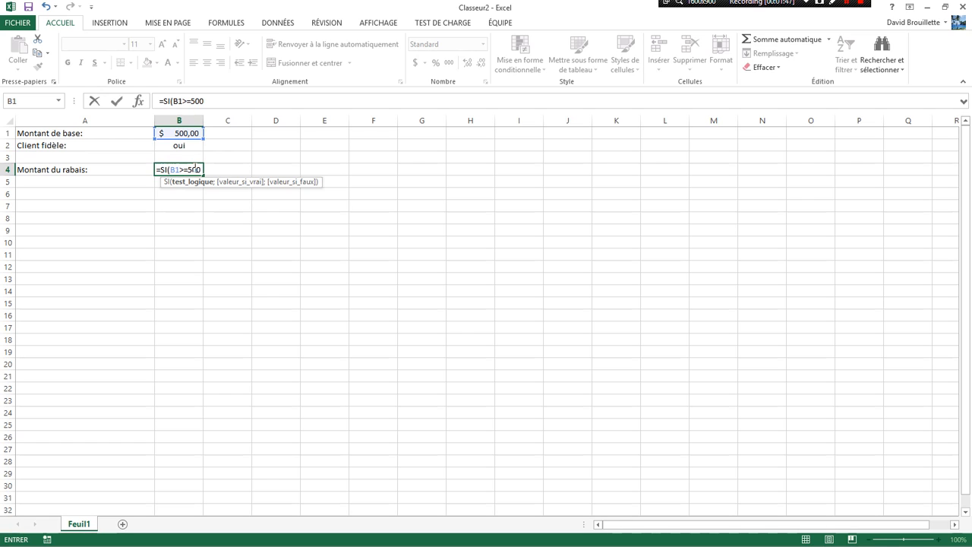
{"action": "type", "text": ";"}
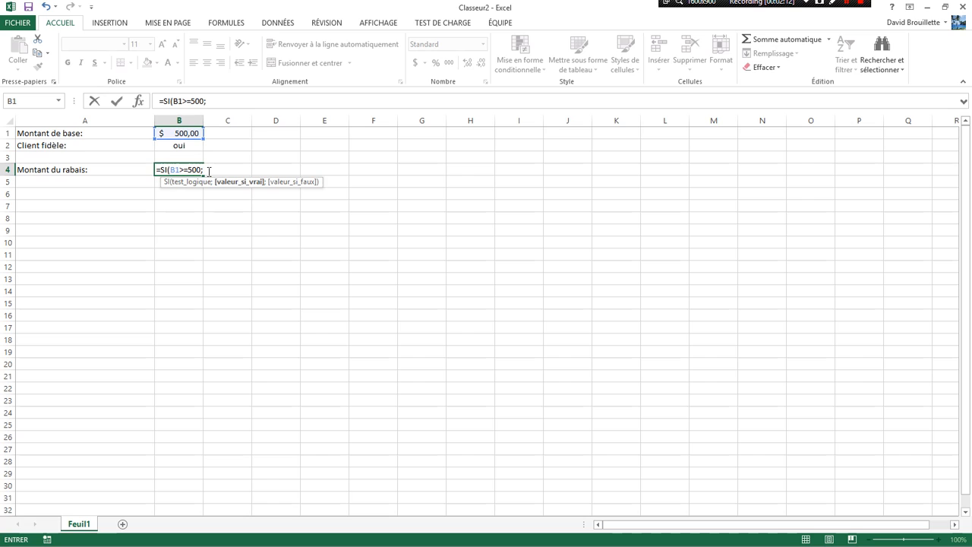
Complete the SI formula's arguments with 5%*B1 as the value if true and 0 as the value if false
{"action": "type", "text": "5"}
{"action": "key", "text": "BackSpace"}
{"action": "type", "text": "%*"}
{"action": "left_click", "coordinate": [183, 132]}
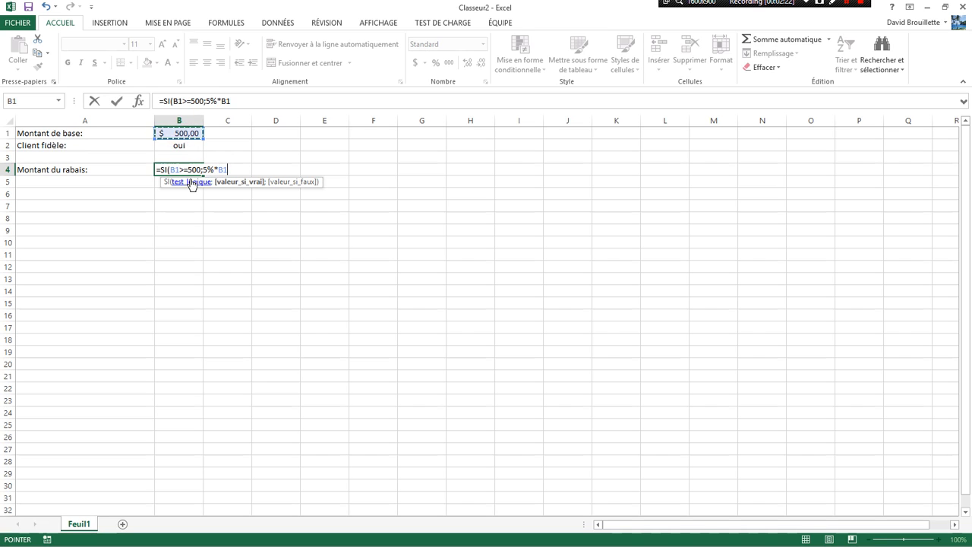
{"action": "type", "text": ";0"}
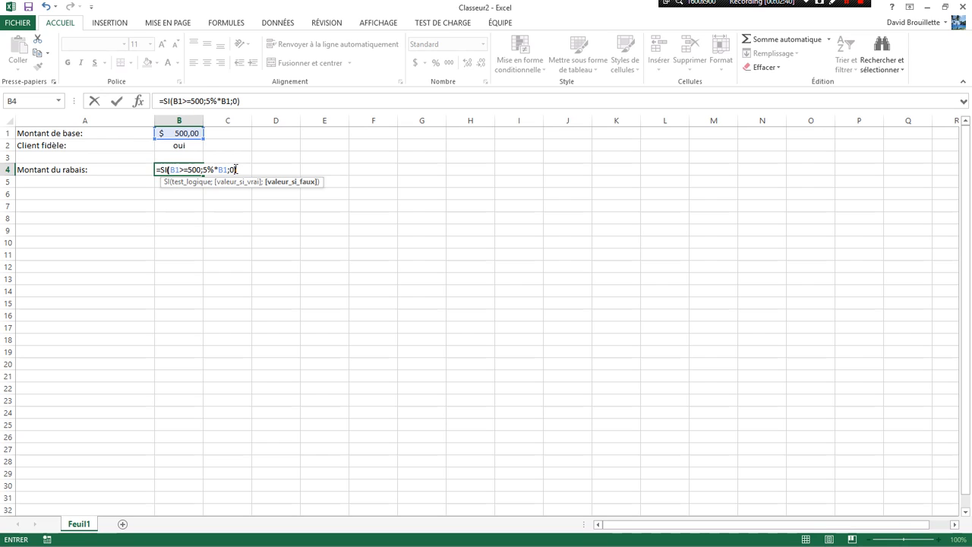
Examine the logical test, value-if-true and value-if-false arguments of the SI formula in B4, including their separators and parentheses
{"action": "left_click", "coordinate": [169, 170]}
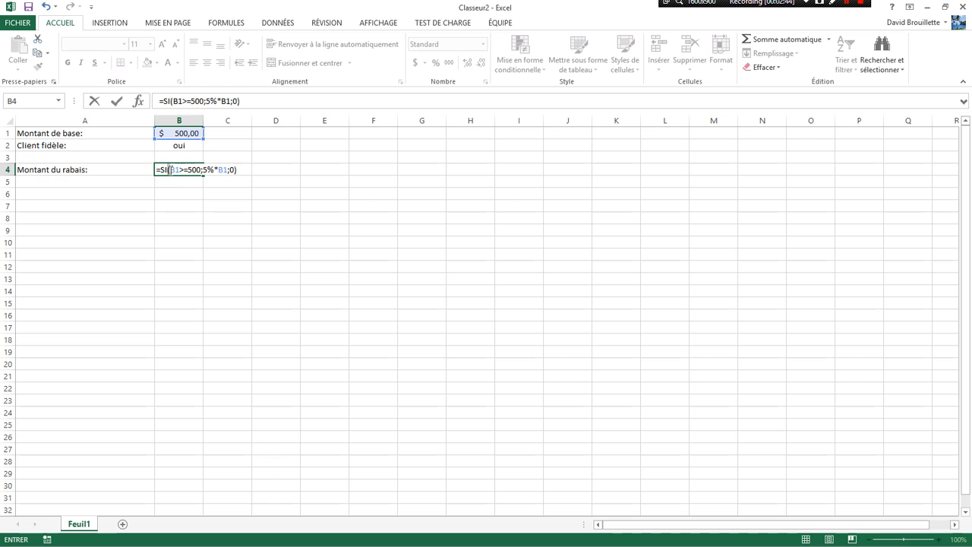
{"action": "left_click", "coordinate": [236, 169]}
{"action": "left_click_drag", "start_coordinate": [169, 169], "coordinate": [203, 169]}
{"action": "left_click", "coordinate": [203, 170]}
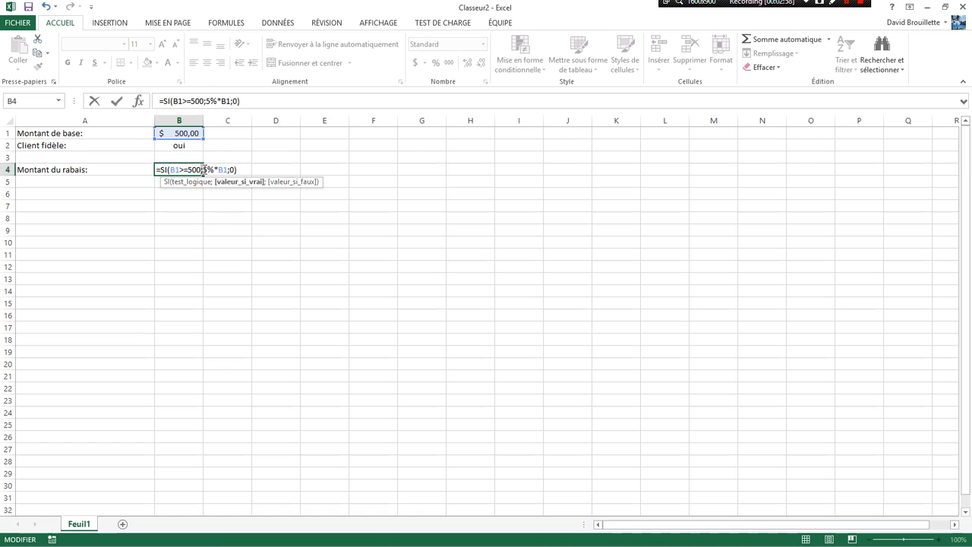
{"action": "left_click_drag", "start_coordinate": [204, 169], "coordinate": [228, 169]}
{"action": "left_click", "coordinate": [229, 169]}
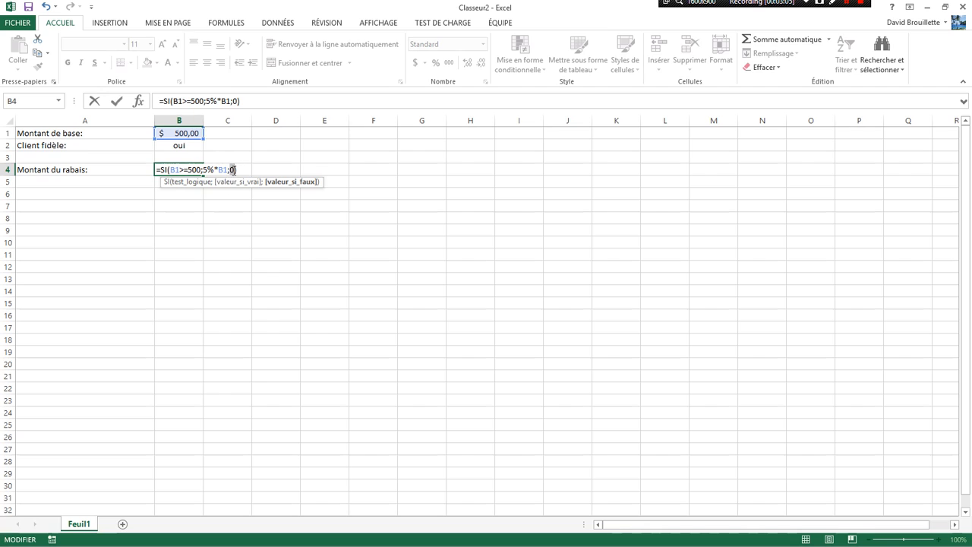
{"action": "left_click", "coordinate": [233, 169]}
{"action": "left_click", "coordinate": [161, 169]}
{"action": "double_click", "coordinate": [171, 169]}
{"action": "left_click_drag", "start_coordinate": [195, 169], "coordinate": [200, 170]}
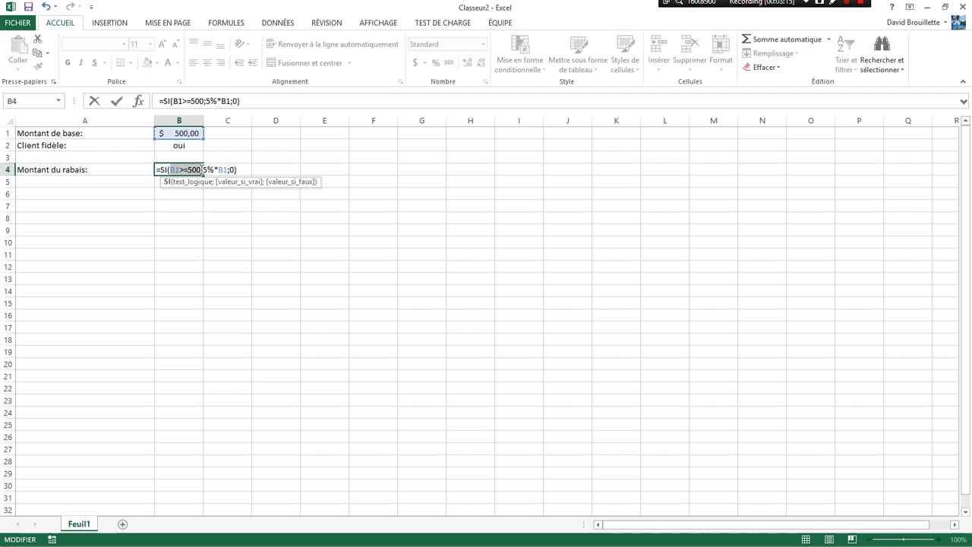
{"action": "left_click", "coordinate": [202, 169]}
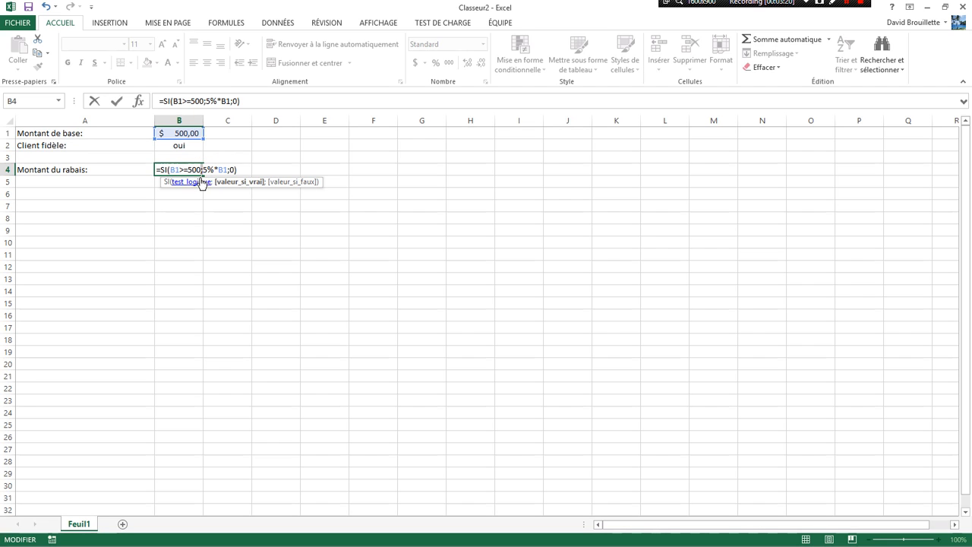
{"action": "left_click_drag", "start_coordinate": [202, 168], "coordinate": [226, 173]}
{"action": "left_click", "coordinate": [228, 169]}
{"action": "left_click", "coordinate": [230, 169]}
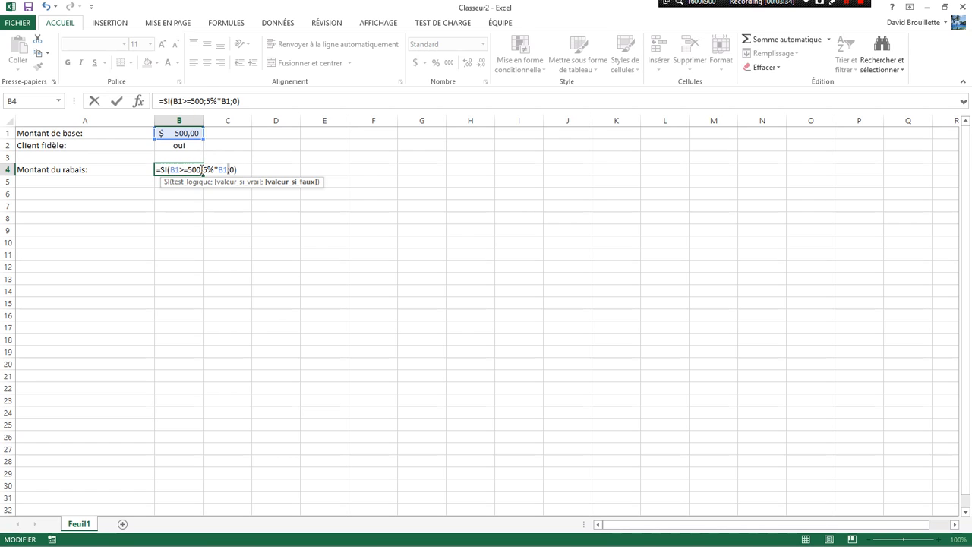
{"action": "left_click", "coordinate": [237, 170]}
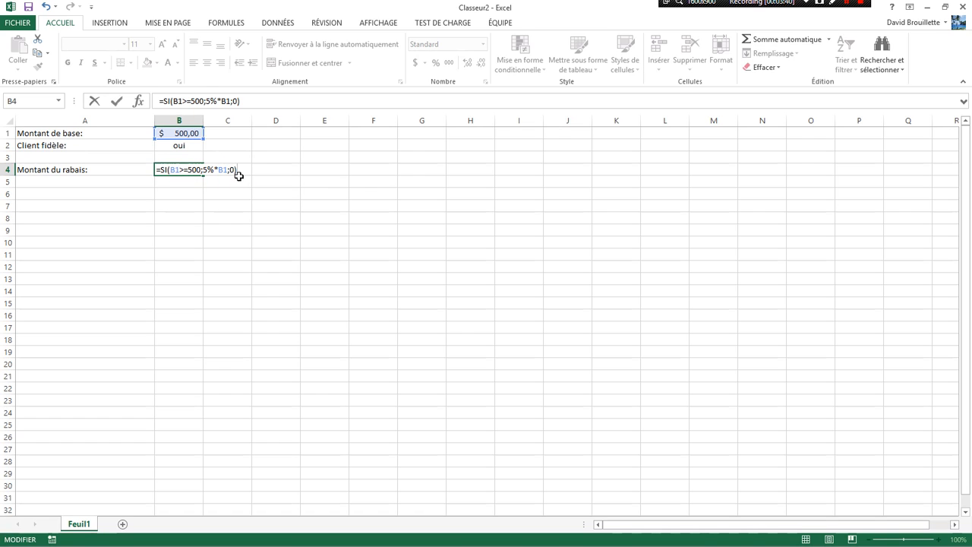
Commit the discount formula in B4 and check its 500 threshold against the base amount in B1
{"action": "key", "text": "Return"}
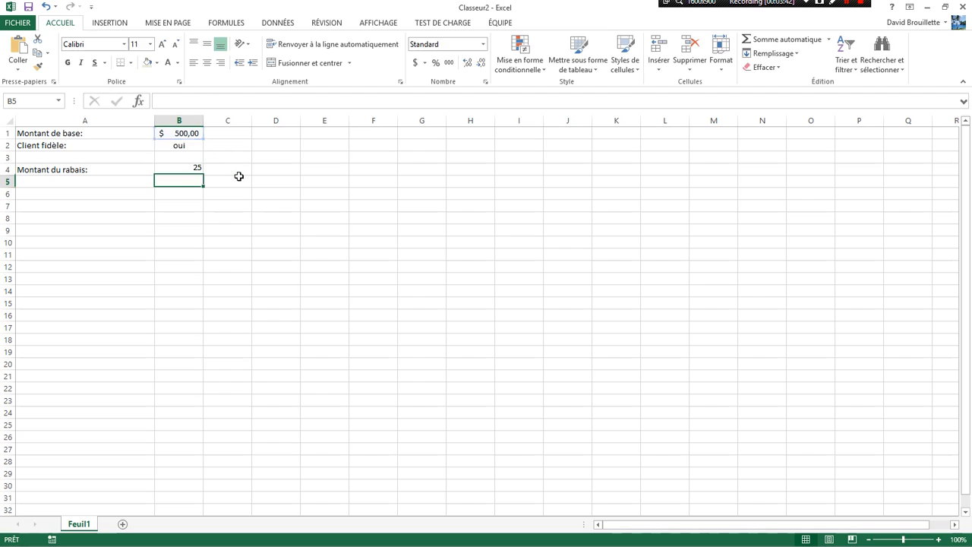
{"action": "left_click", "coordinate": [183, 132]}
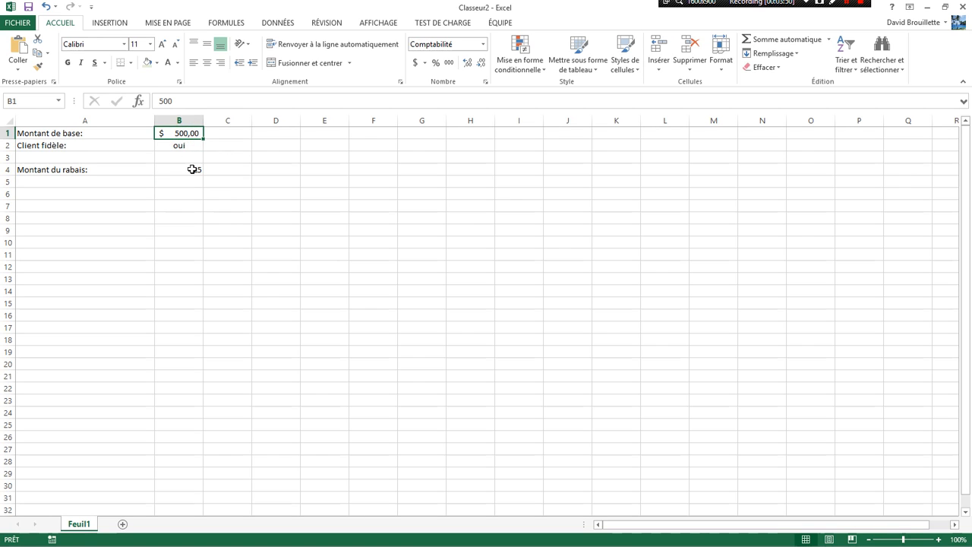
{"action": "double_click", "coordinate": [193, 170]}
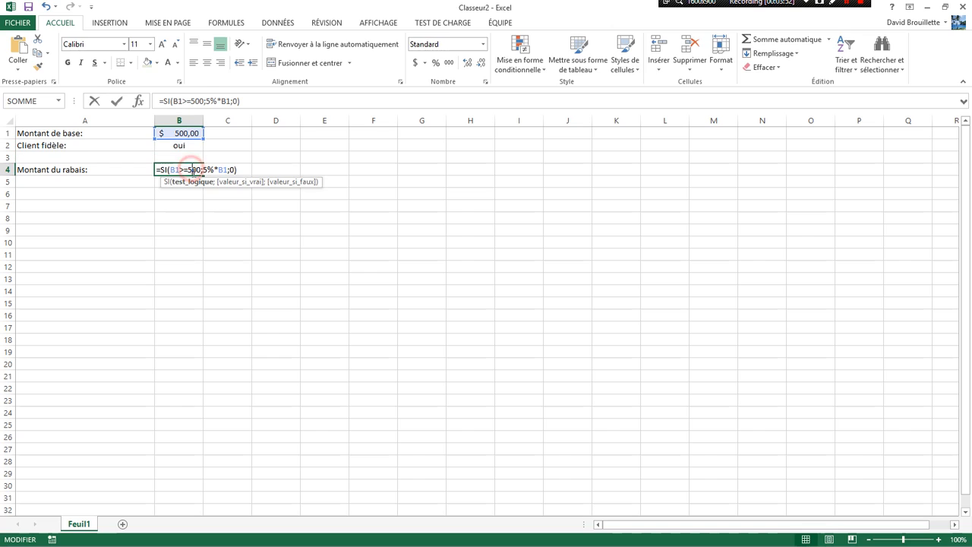
{"action": "left_click_drag", "start_coordinate": [189, 169], "coordinate": [201, 170]}
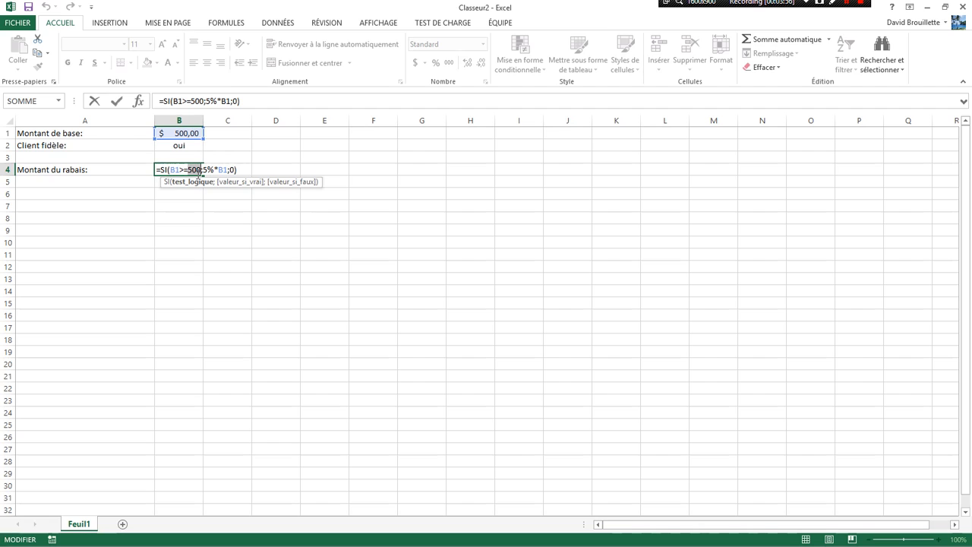
{"action": "key", "text": "Return"}
Set the base amount in B1 to 400 to test the discount formula
{"action": "left_click", "coordinate": [182, 133]}
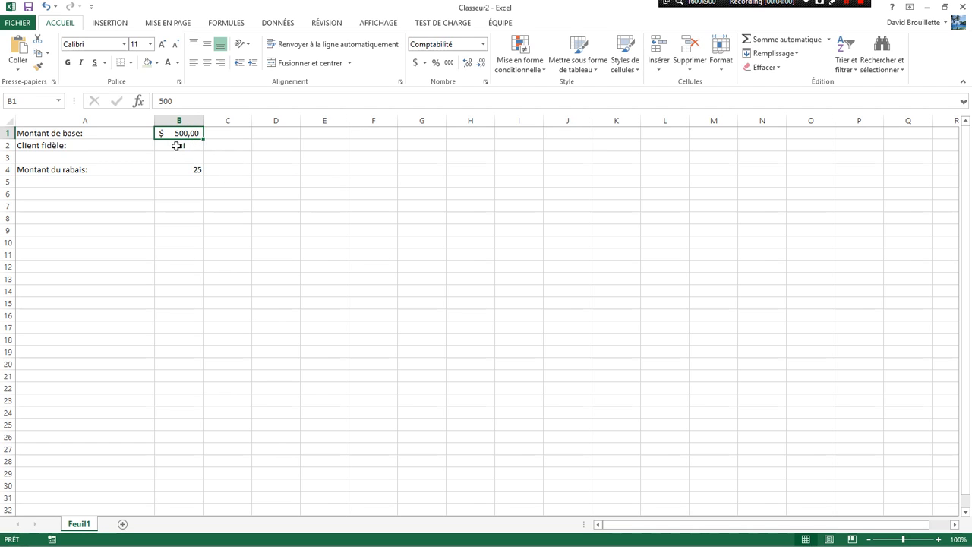
{"action": "type", "text": "400"}
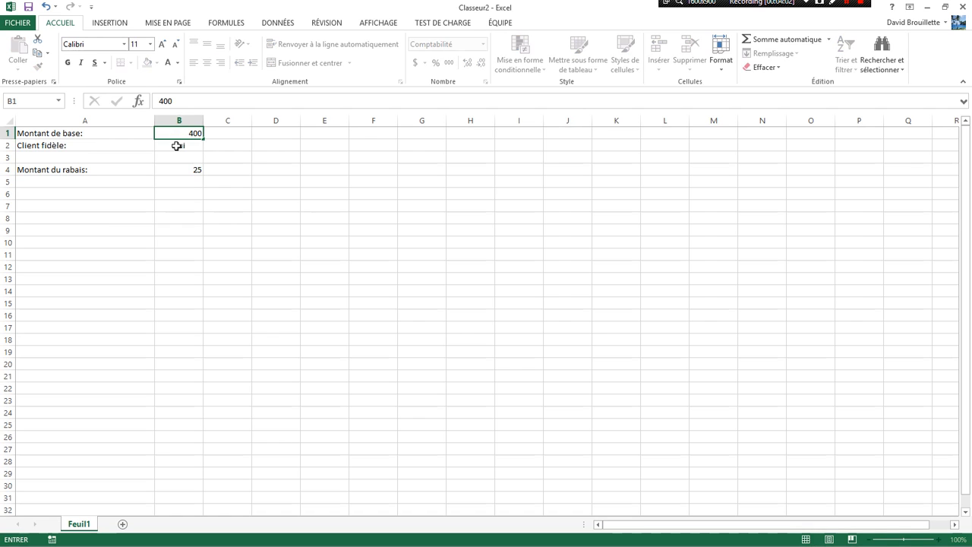
{"action": "key", "text": "Return"}
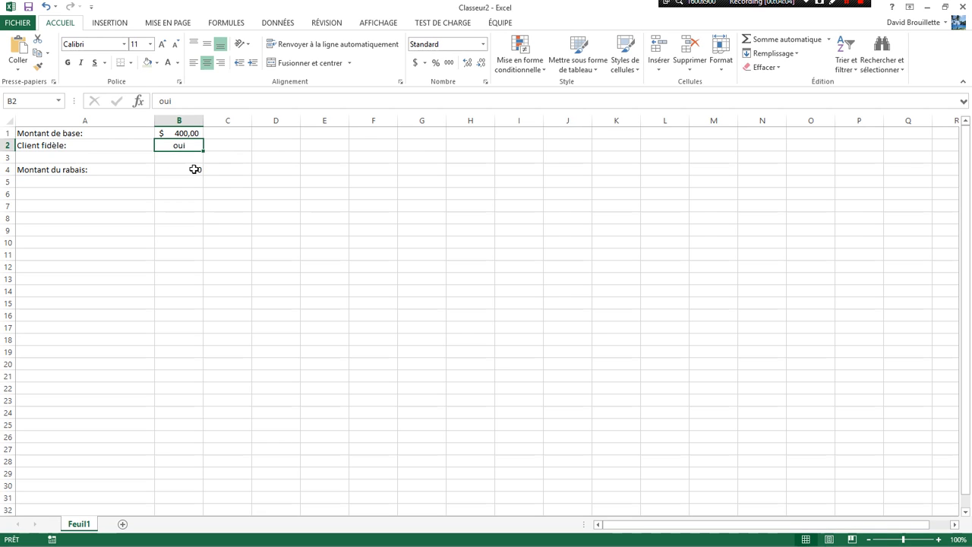
Examine the B1 reference and the value-if-false argument in the discount formula in B4
{"action": "left_click", "coordinate": [195, 169]}
{"action": "double_click", "coordinate": [196, 169]}
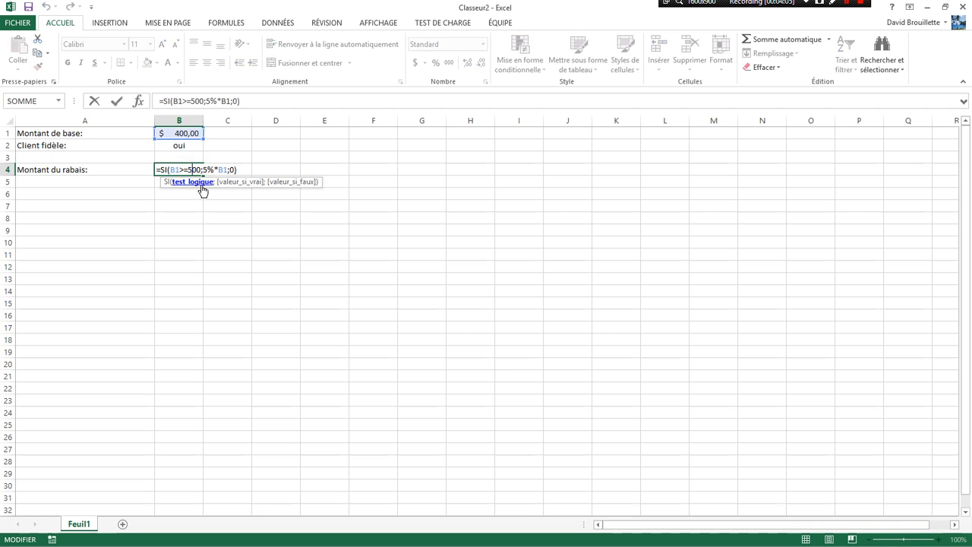
{"action": "double_click", "coordinate": [176, 170]}
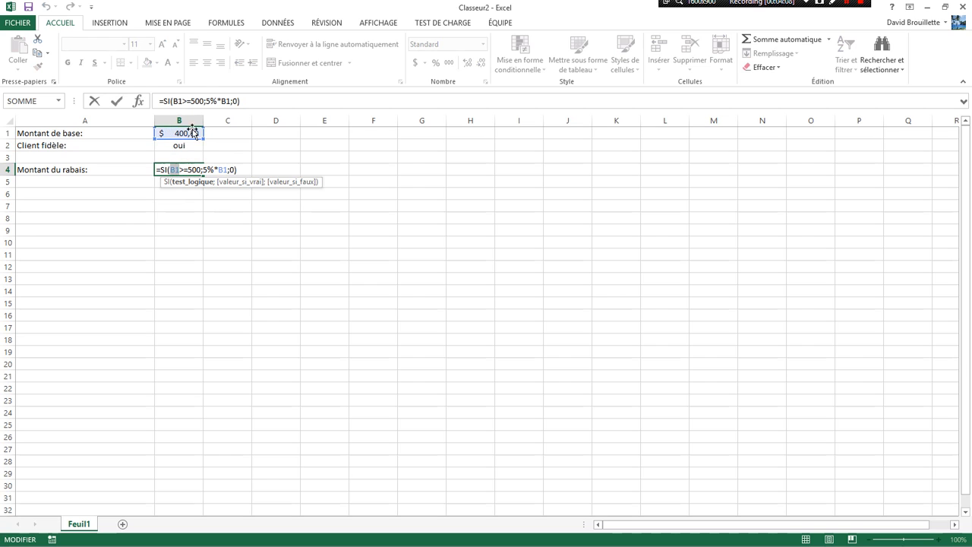
{"action": "double_click", "coordinate": [231, 170]}
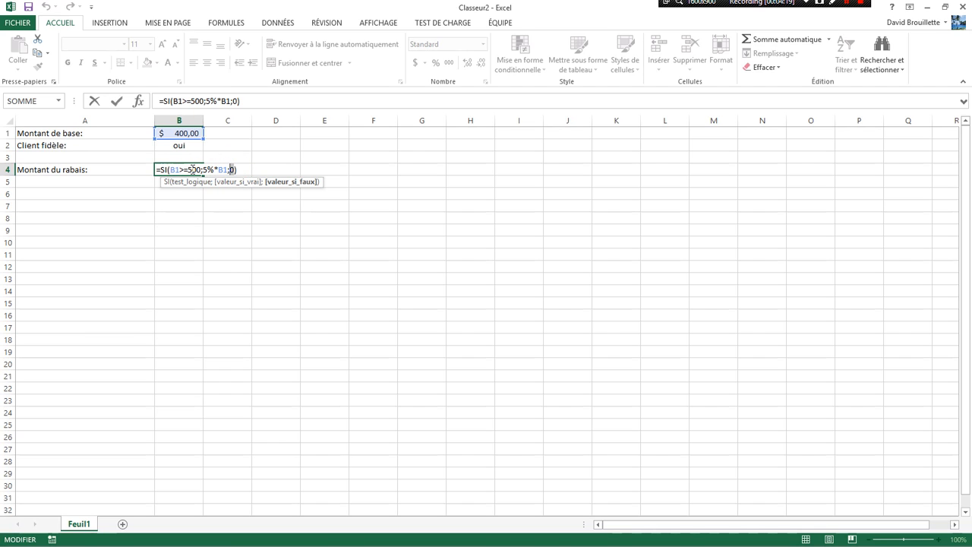
{"action": "key", "text": "Return"}
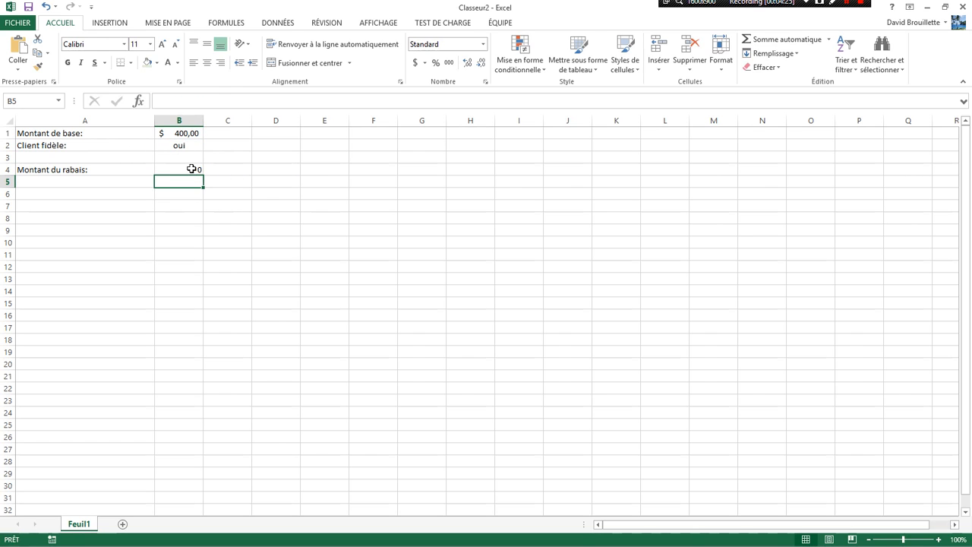
Set the base amount in B1 to 600
{"action": "left_click", "coordinate": [184, 133]}
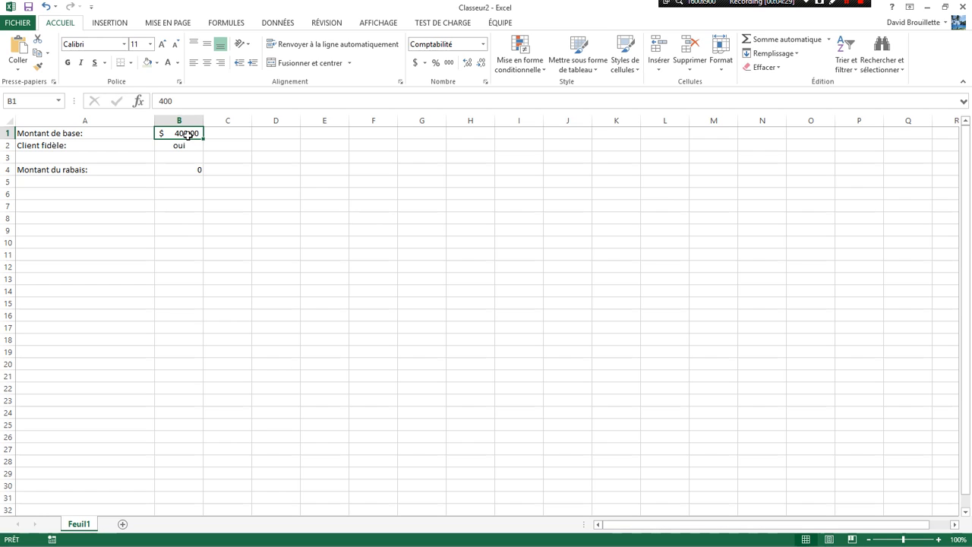
{"action": "type", "text": "600"}
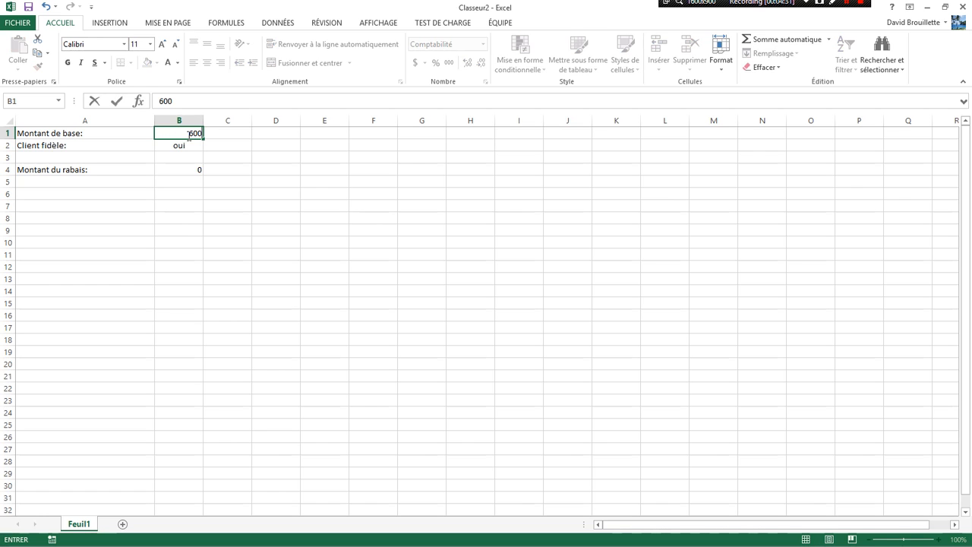
{"action": "key", "text": "Return"}
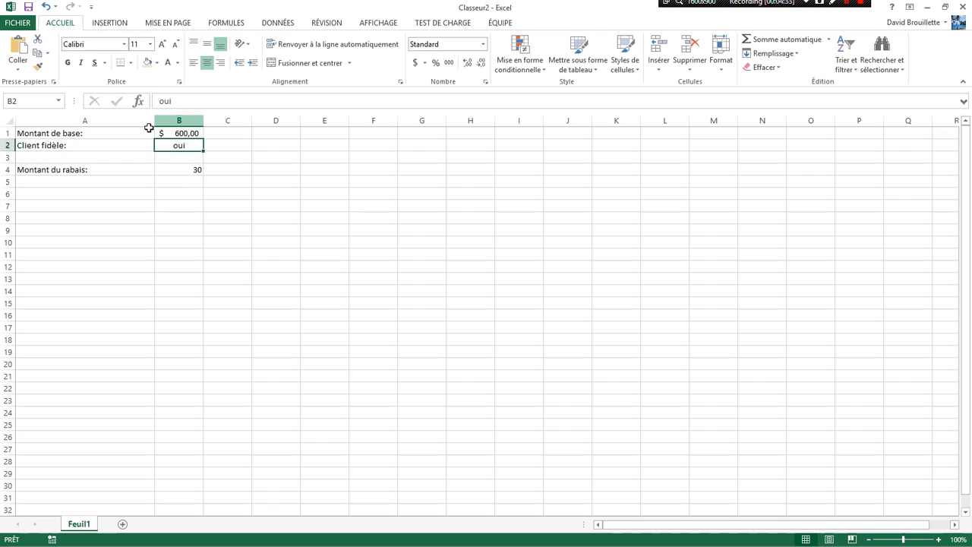
Apply the dollar accounting format to the discount amount in B4
{"action": "left_click", "coordinate": [199, 170]}
{"action": "left_click", "coordinate": [416, 64]}
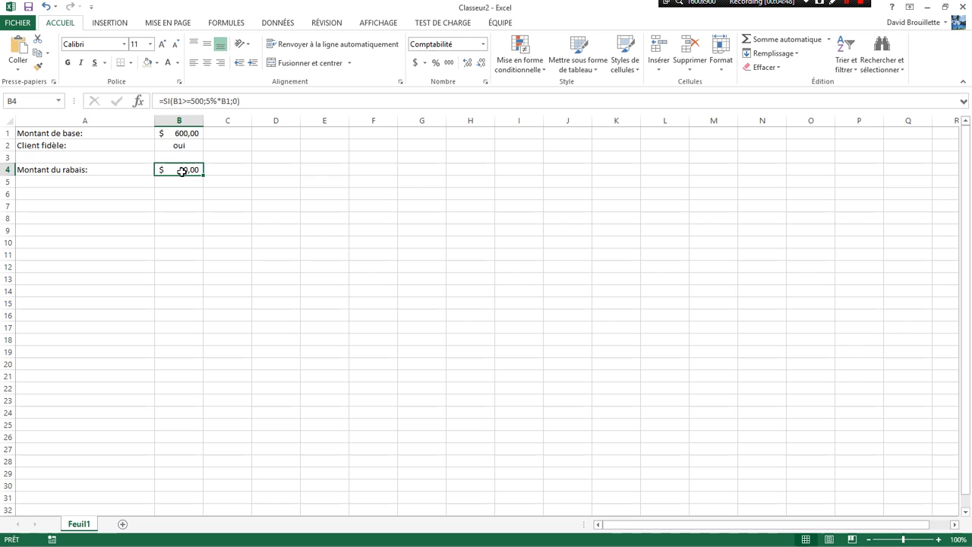
{"action": "left_click", "coordinate": [175, 134]}
{"action": "left_click", "coordinate": [184, 172]}
Examine the logical test, value-if-true and value-if-false arguments of the SI formula in B4
{"action": "scroll", "coordinate": [186, 181], "scroll_direction": "up", "scroll_amount": 7, "text": "ctrl"}
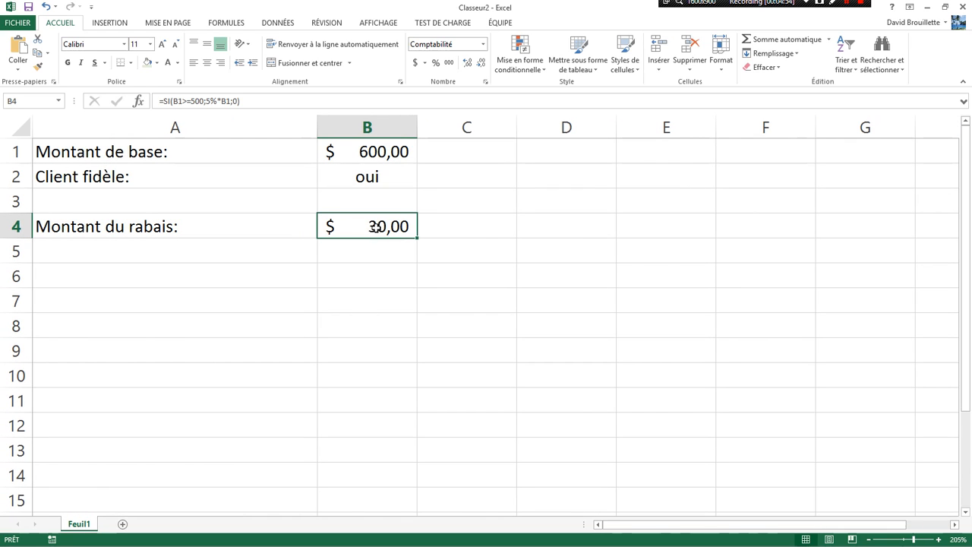
{"action": "double_click", "coordinate": [376, 226]}
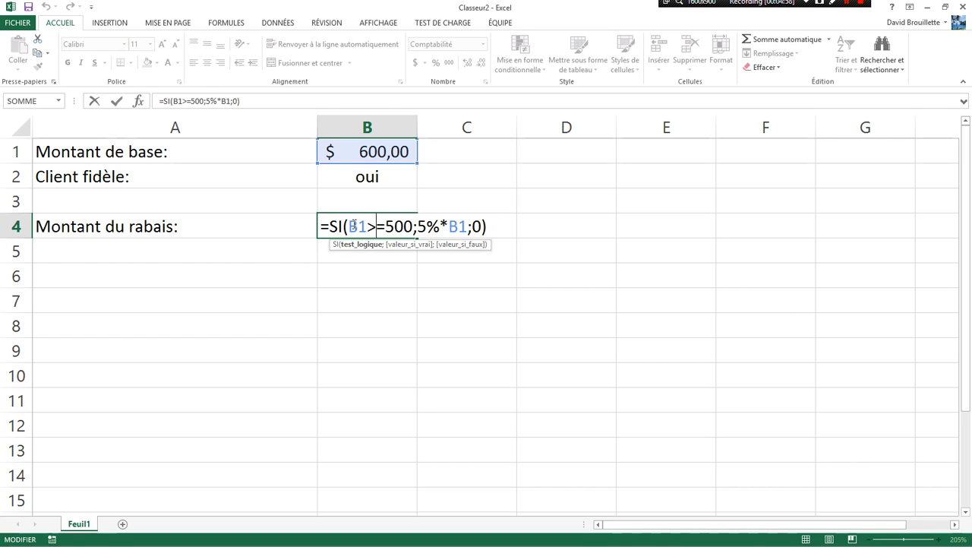
{"action": "left_click_drag", "start_coordinate": [348, 227], "coordinate": [413, 226]}
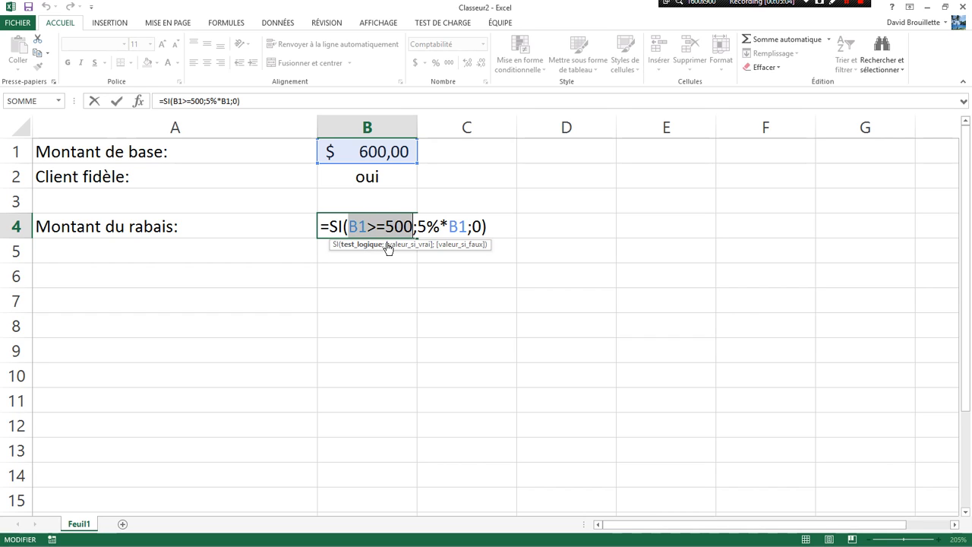
{"action": "left_click_drag", "start_coordinate": [416, 222], "coordinate": [468, 227]}
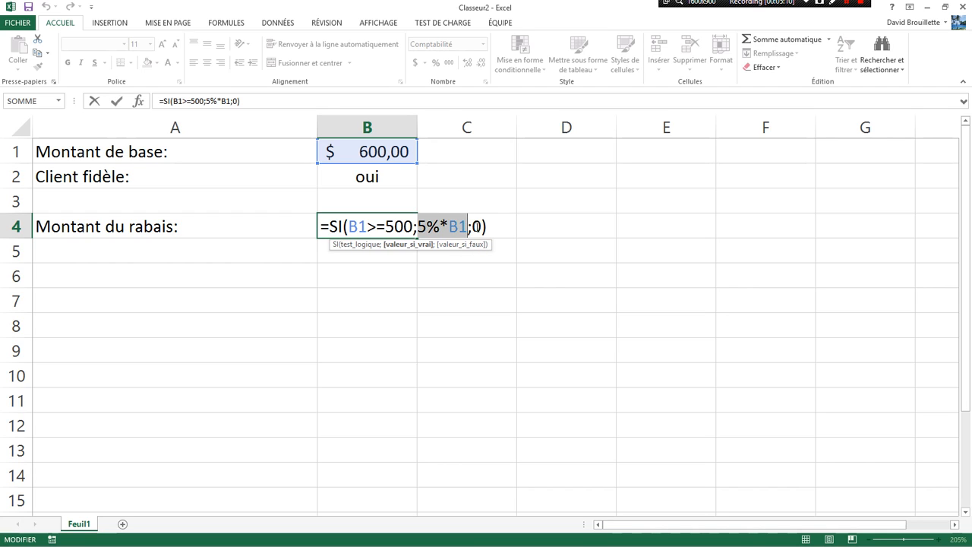
{"action": "left_click_drag", "start_coordinate": [471, 226], "coordinate": [486, 234]}
{"action": "left_click", "coordinate": [481, 226]}
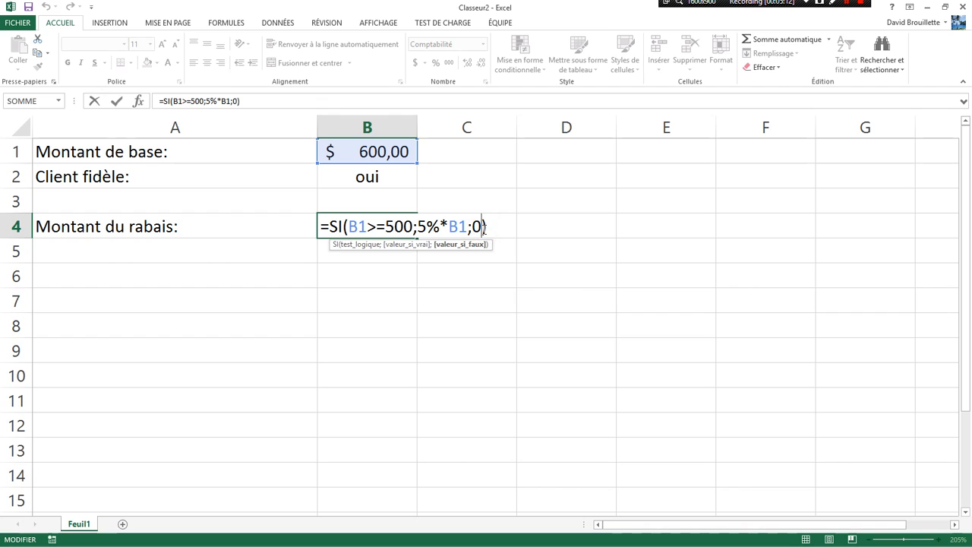
{"action": "left_click", "coordinate": [368, 223]}
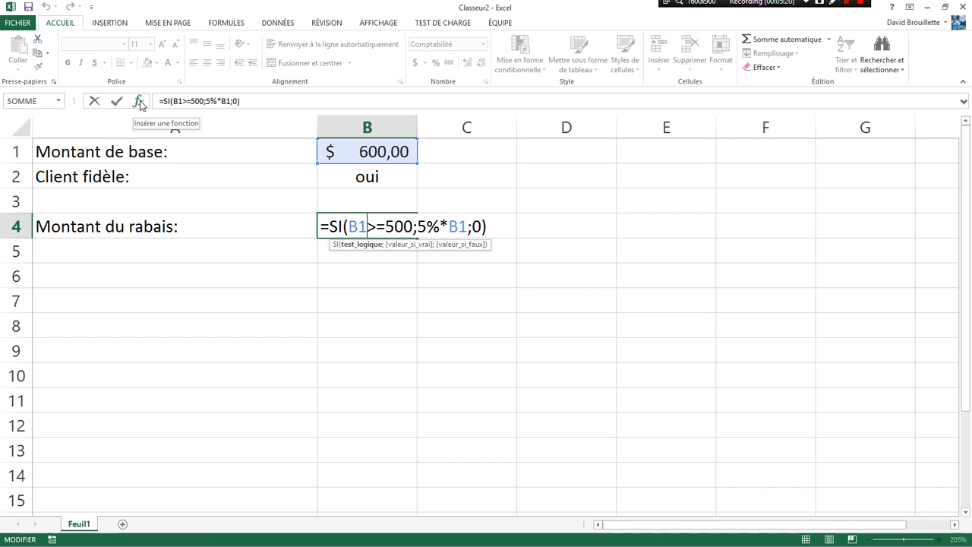
Review the SI formula's three arguments and their descriptions in the function arguments dialog, accepting them as they are
{"action": "left_click", "coordinate": [337, 225]}
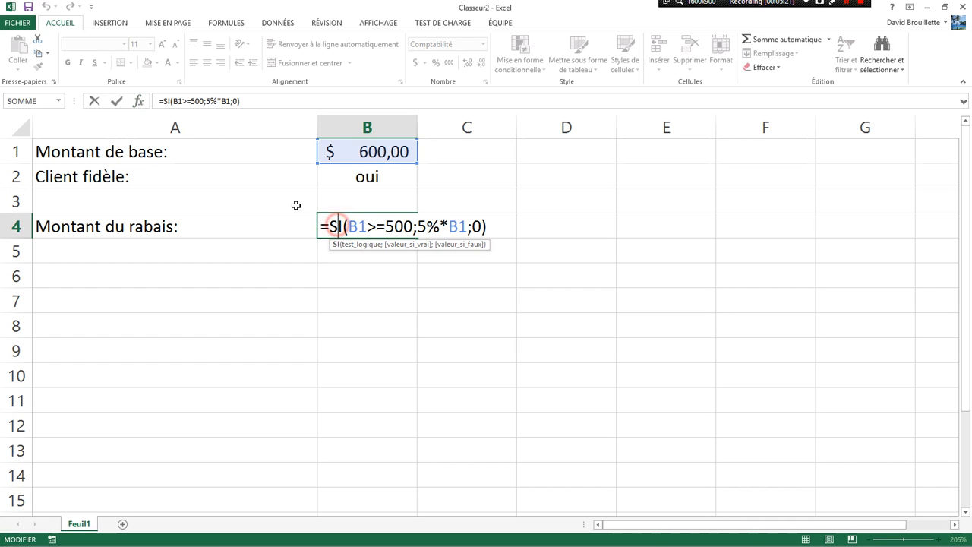
{"action": "left_click", "coordinate": [138, 101]}
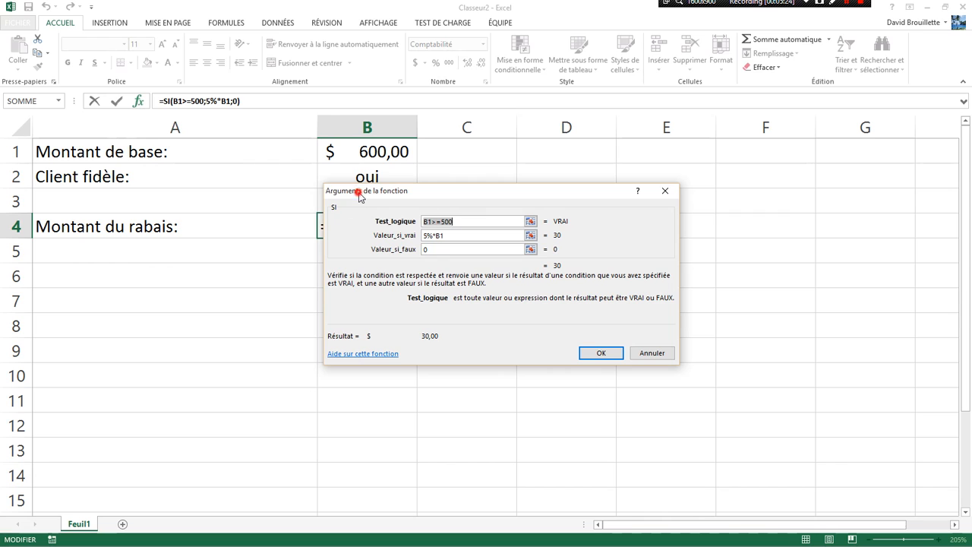
{"action": "left_click_drag", "start_coordinate": [360, 197], "coordinate": [533, 161]}
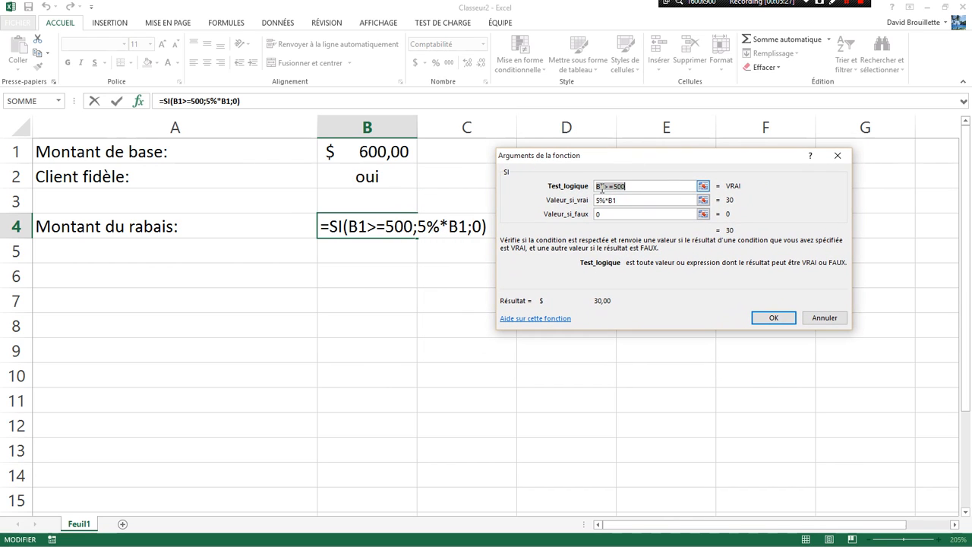
{"action": "left_click", "coordinate": [634, 185]}
{"action": "left_click", "coordinate": [628, 212]}
{"action": "left_click", "coordinate": [621, 200]}
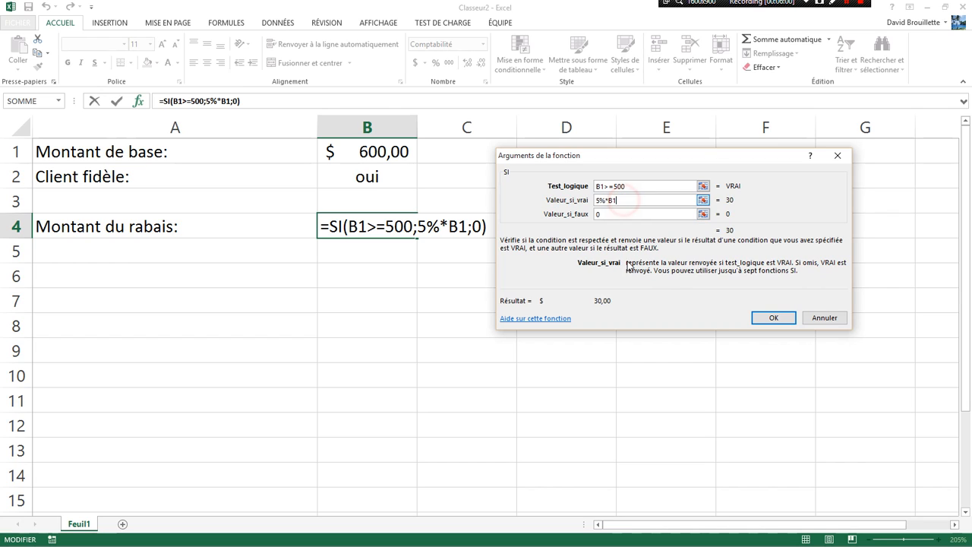
{"action": "left_click", "coordinate": [763, 319]}
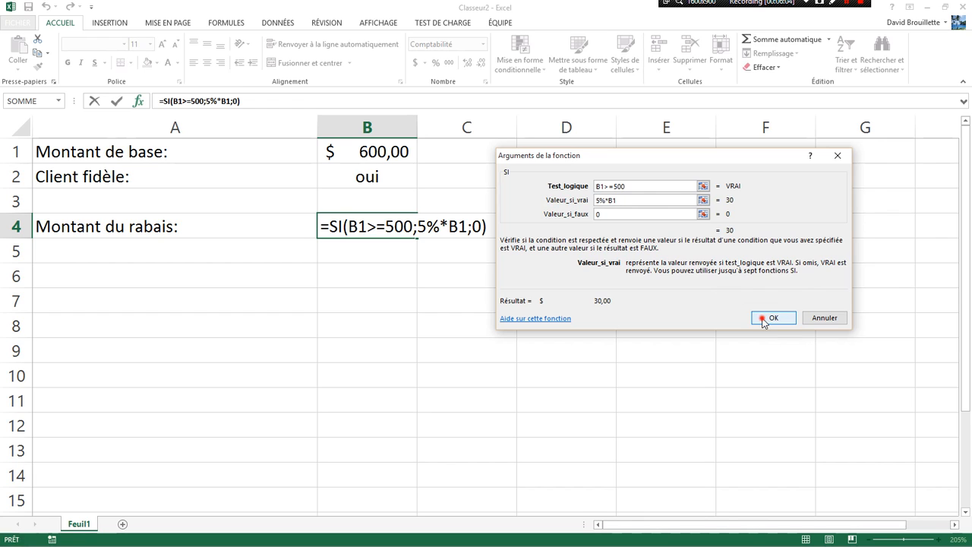
Reopen the function arguments dialog for the SI function in B4, check the entries, and close it without changes
{"action": "double_click", "coordinate": [369, 227]}
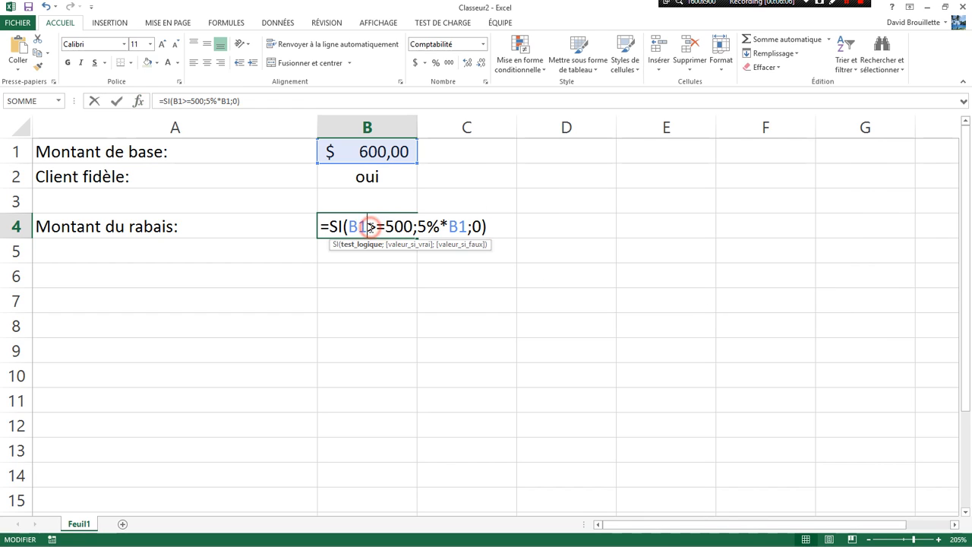
{"action": "left_click", "coordinate": [338, 226]}
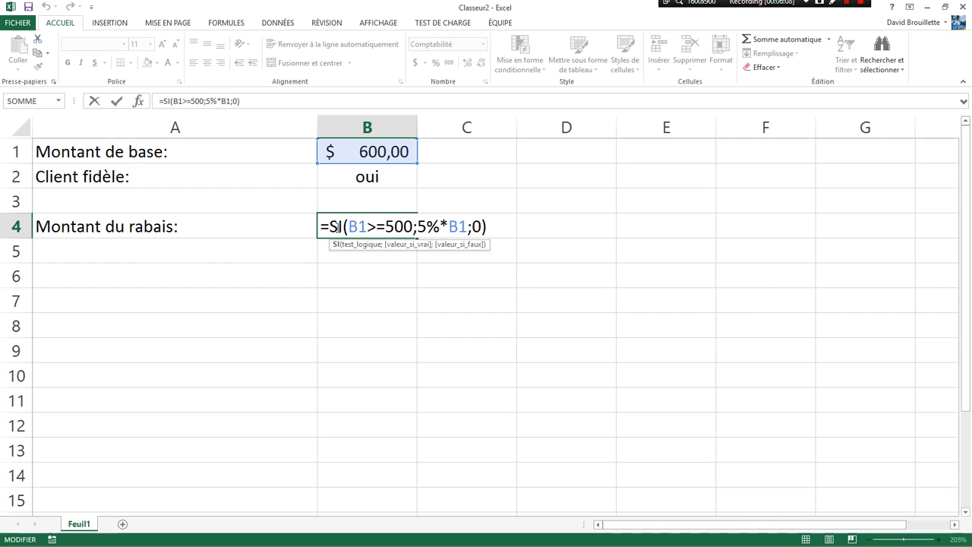
{"action": "left_click", "coordinate": [137, 102]}
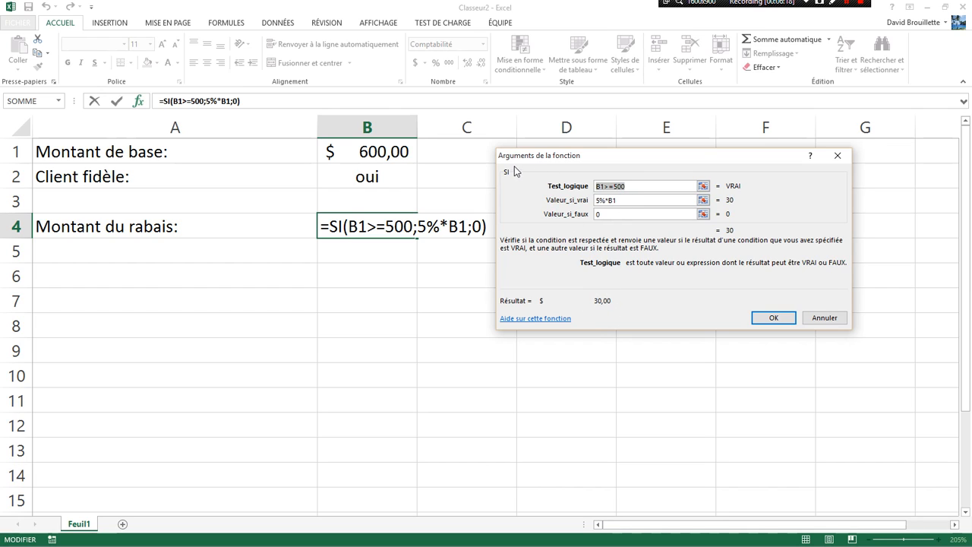
{"action": "left_click", "coordinate": [762, 314]}
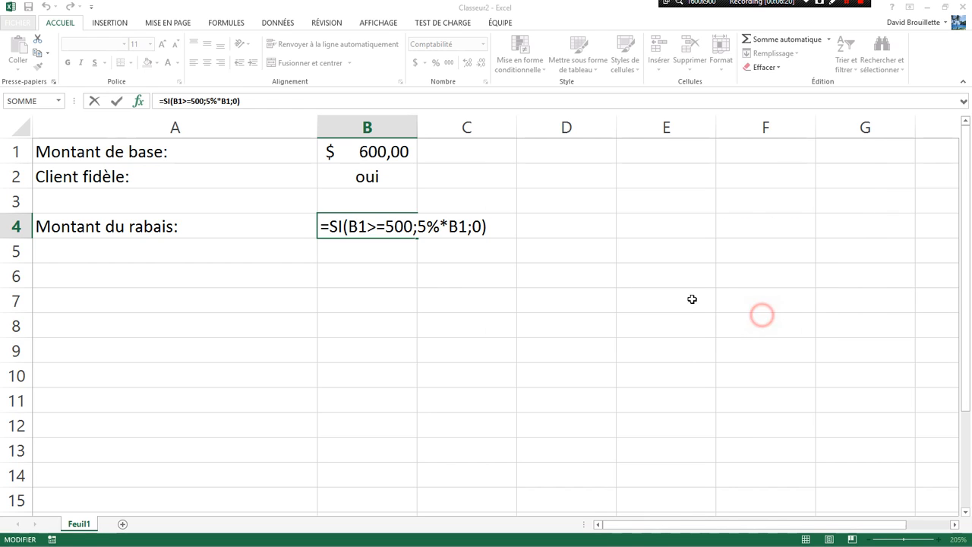